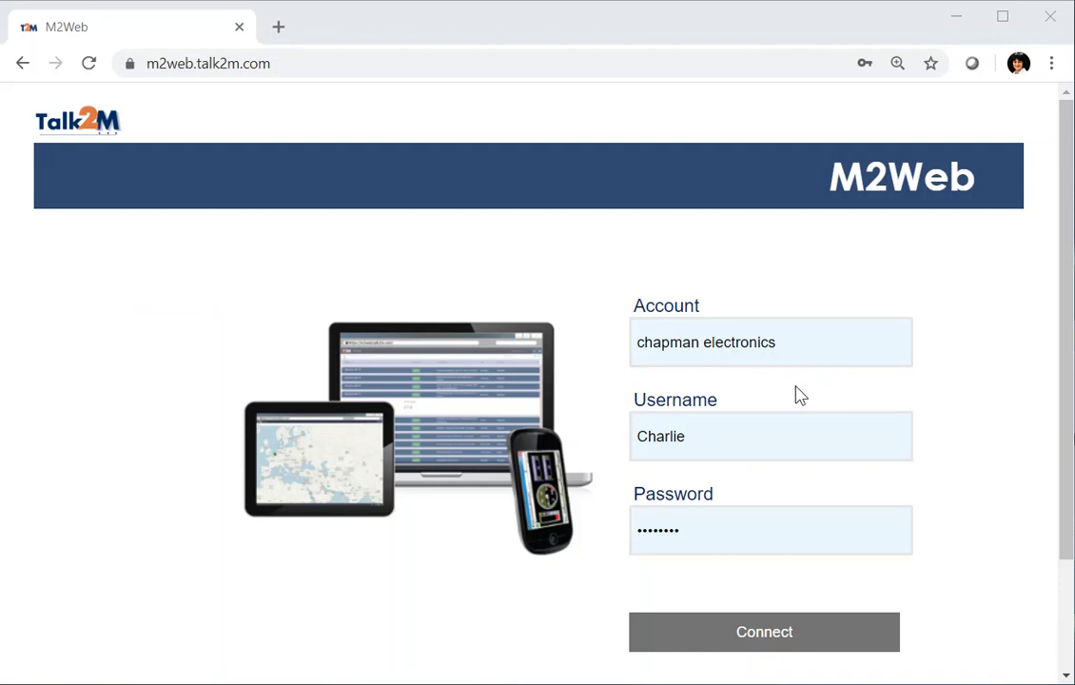
# Log in to M2Web with the prefilled credentials and view the Cosy_0499 camera in No Plug-In mode before returning to the device list
pyautogui.click(764, 634)
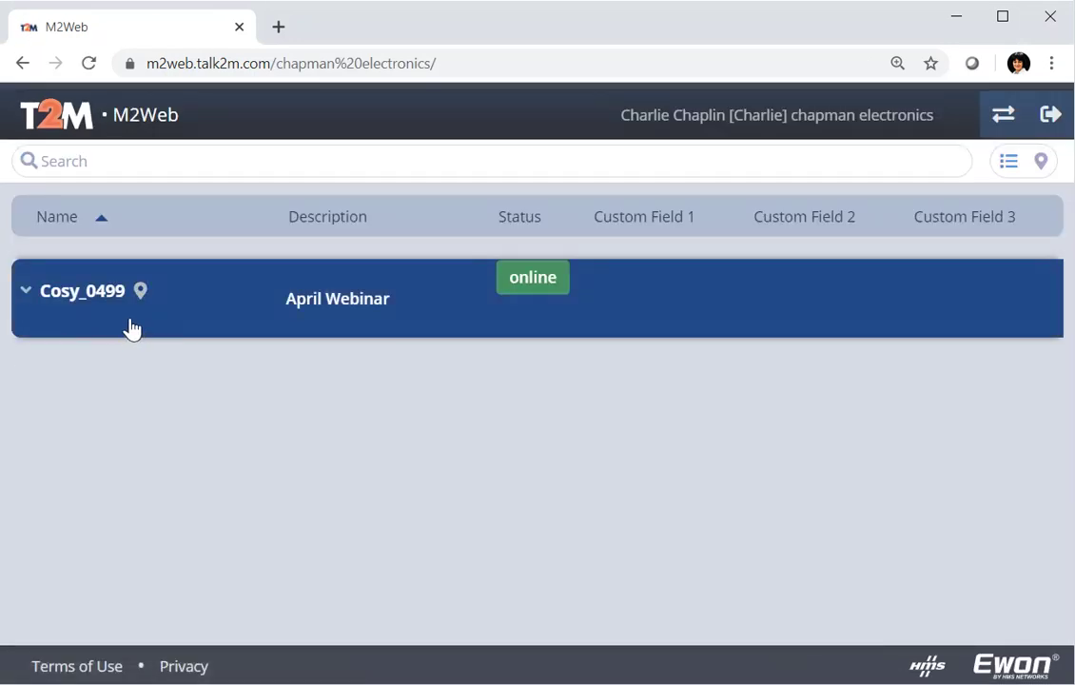
pyautogui.click(25, 293)
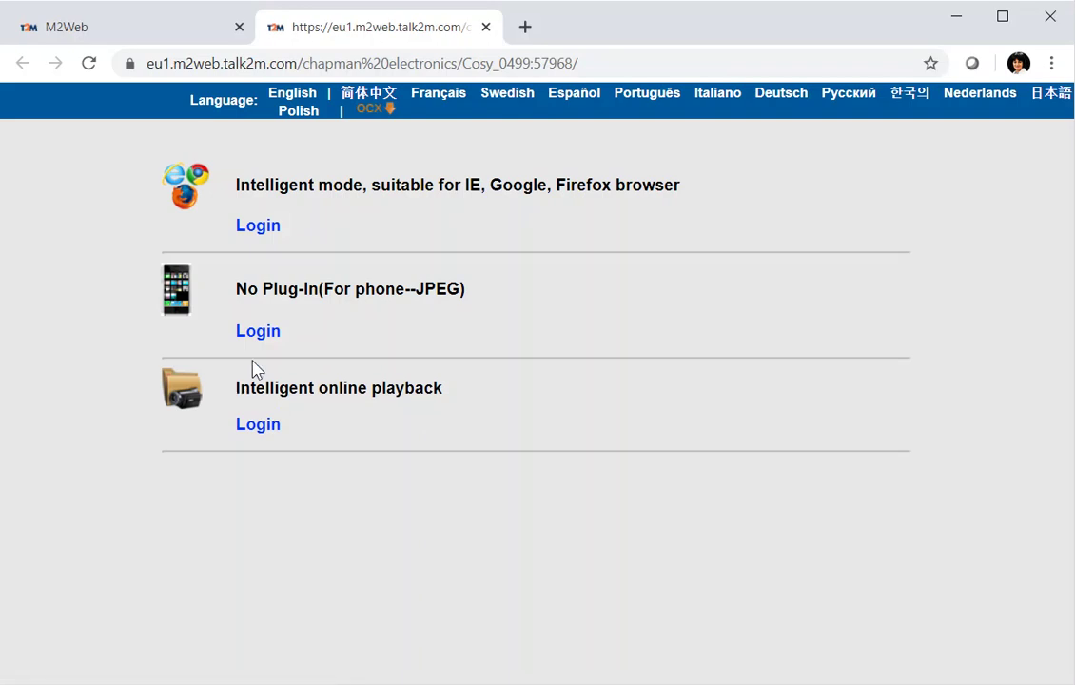
pyautogui.click(272, 332)
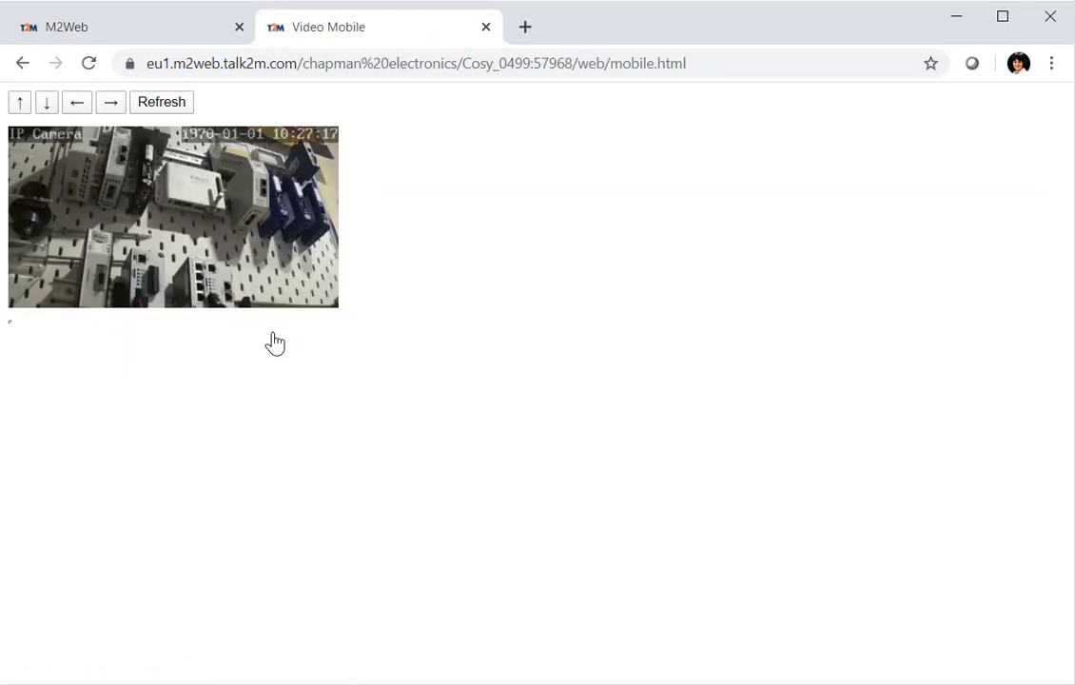
pyautogui.click(121, 30)
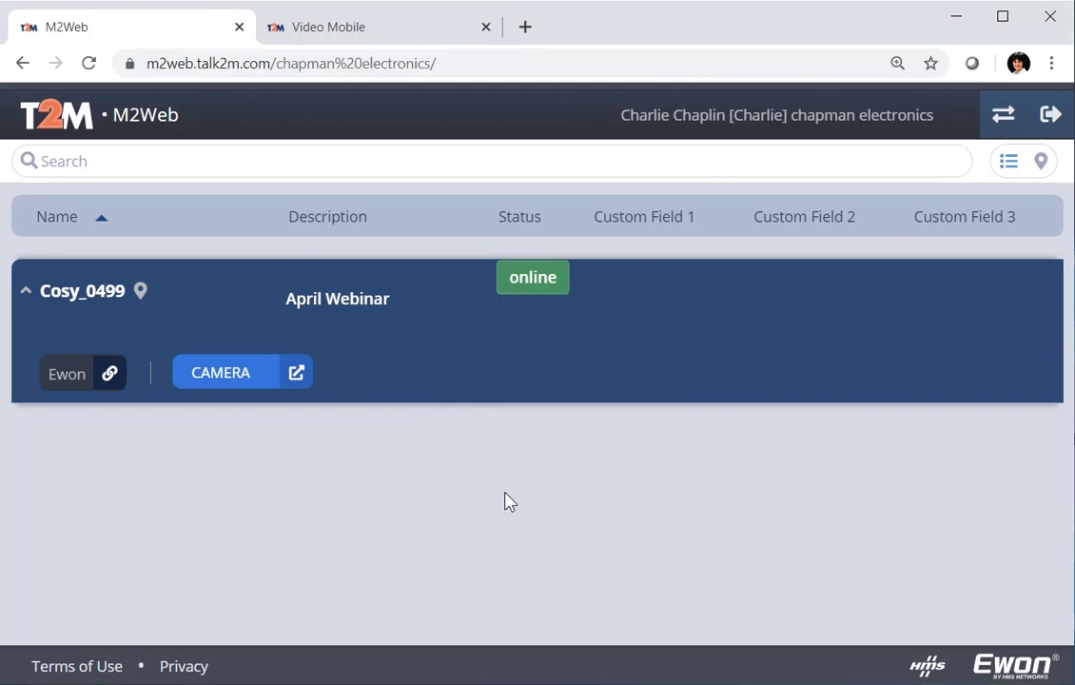
# Switch to eCatcher and disconnect the other user who is also connected to Cosy_0499
pyautogui.hotkey('alt', 'Tab')
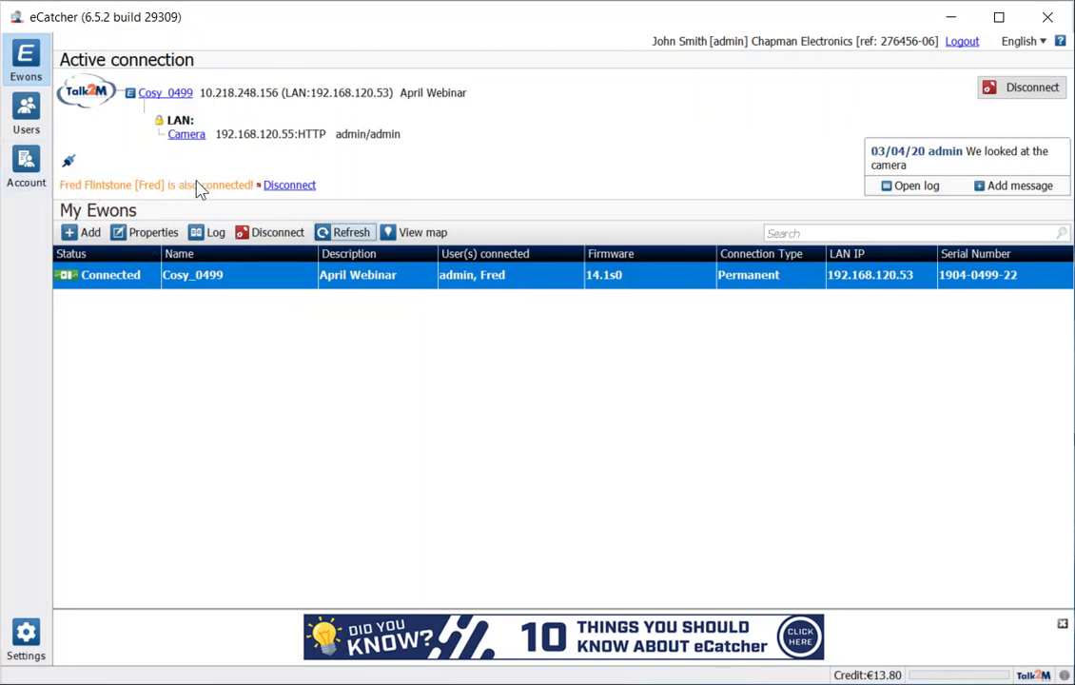
pyautogui.click(289, 184)
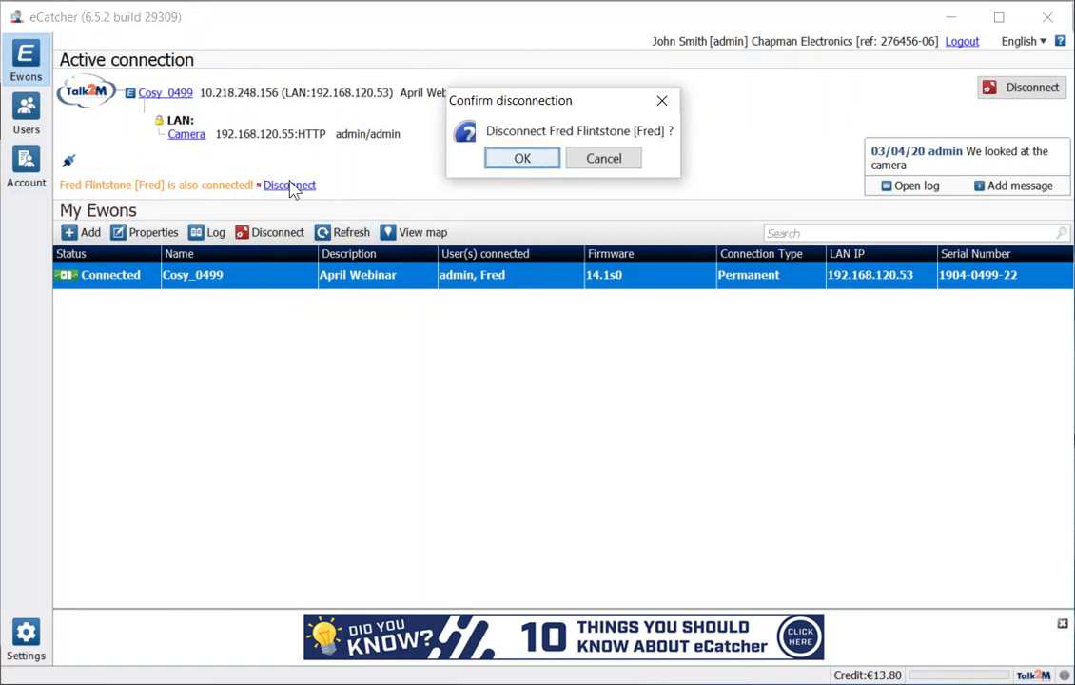
pyautogui.click(526, 159)
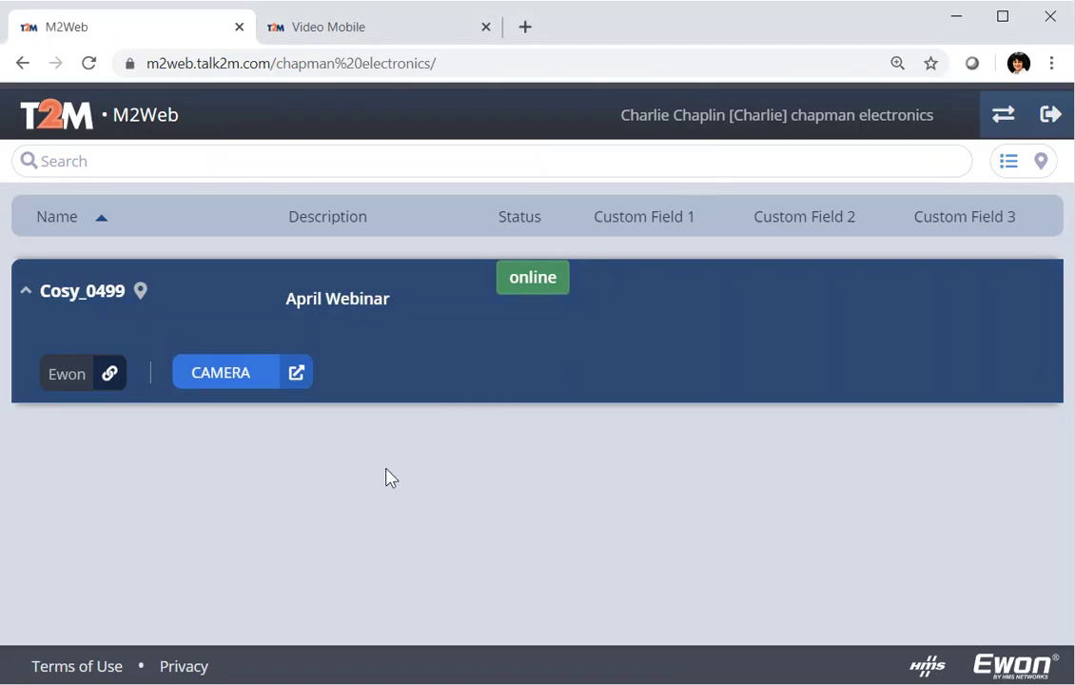
# Log out of M2Web and log in to the HMS_MU_North account as admin, entering the account password
pyautogui.click(1050, 119)
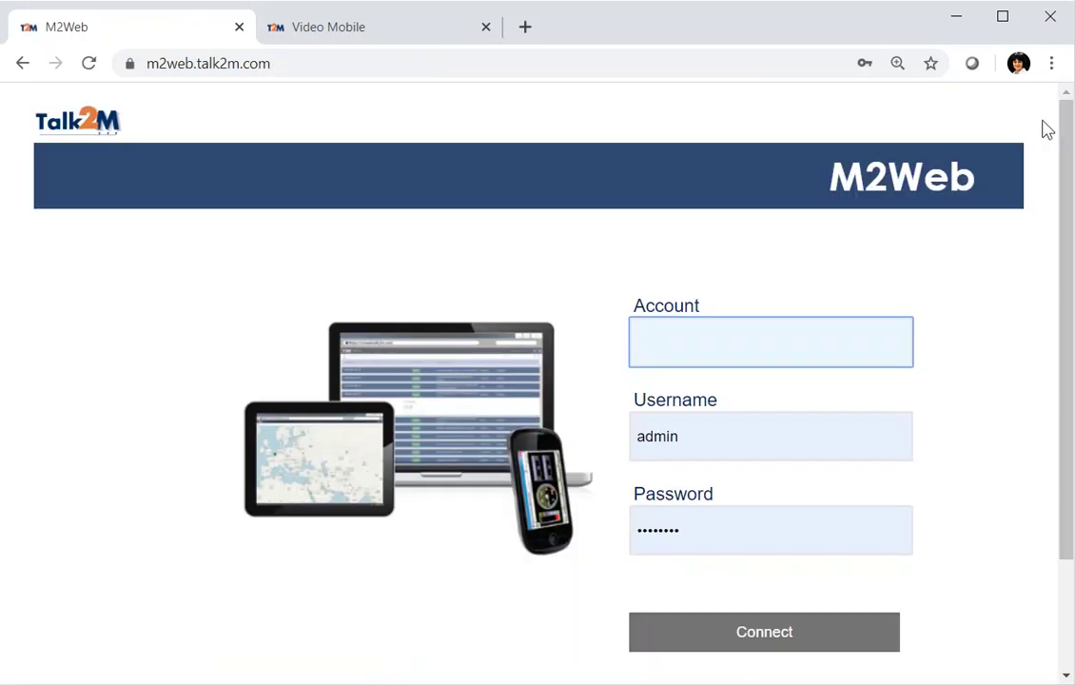
pyautogui.write('h')
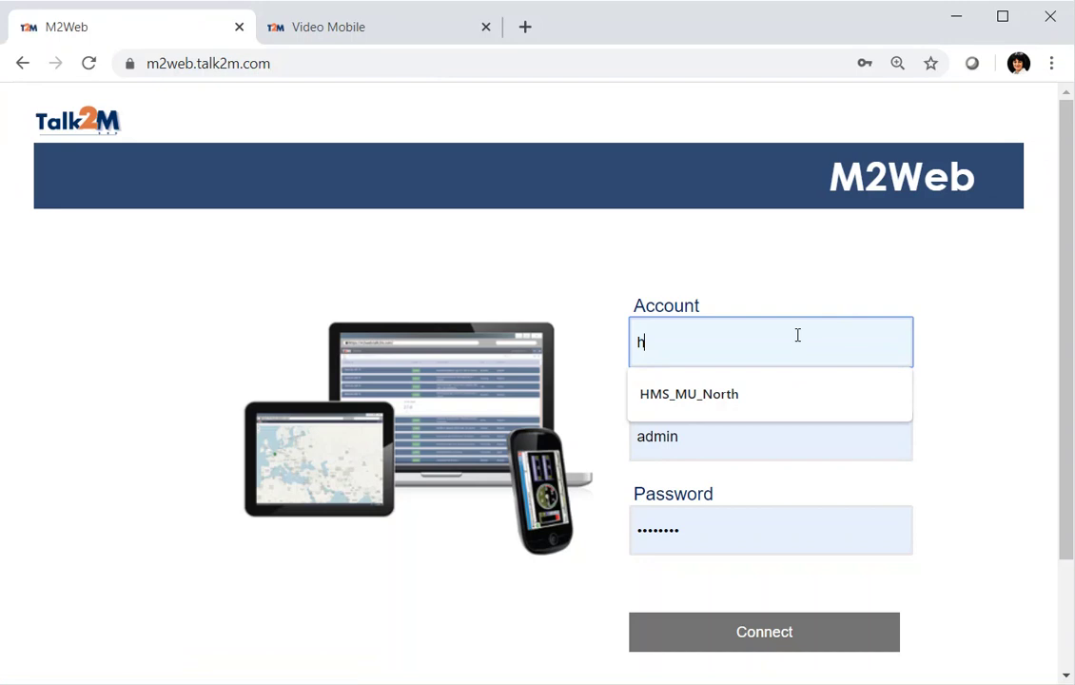
pyautogui.click(717, 405)
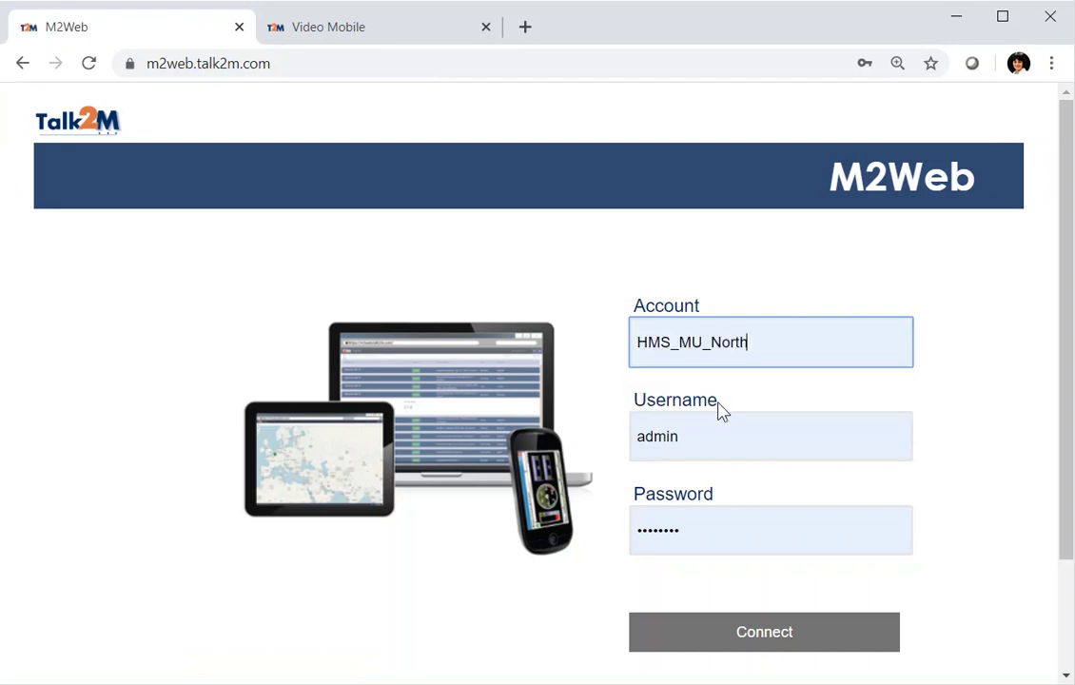
pyautogui.click(753, 536)
pyautogui.moveTo(752, 536); pyautogui.dragTo(525, 543)
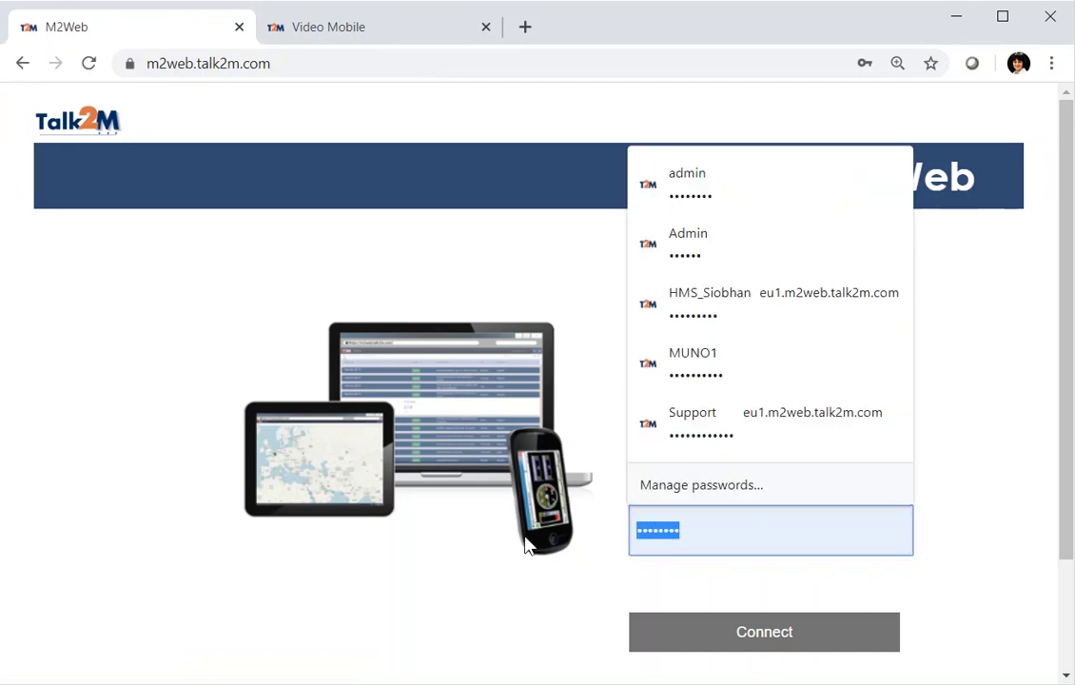
pyautogui.write('ad')
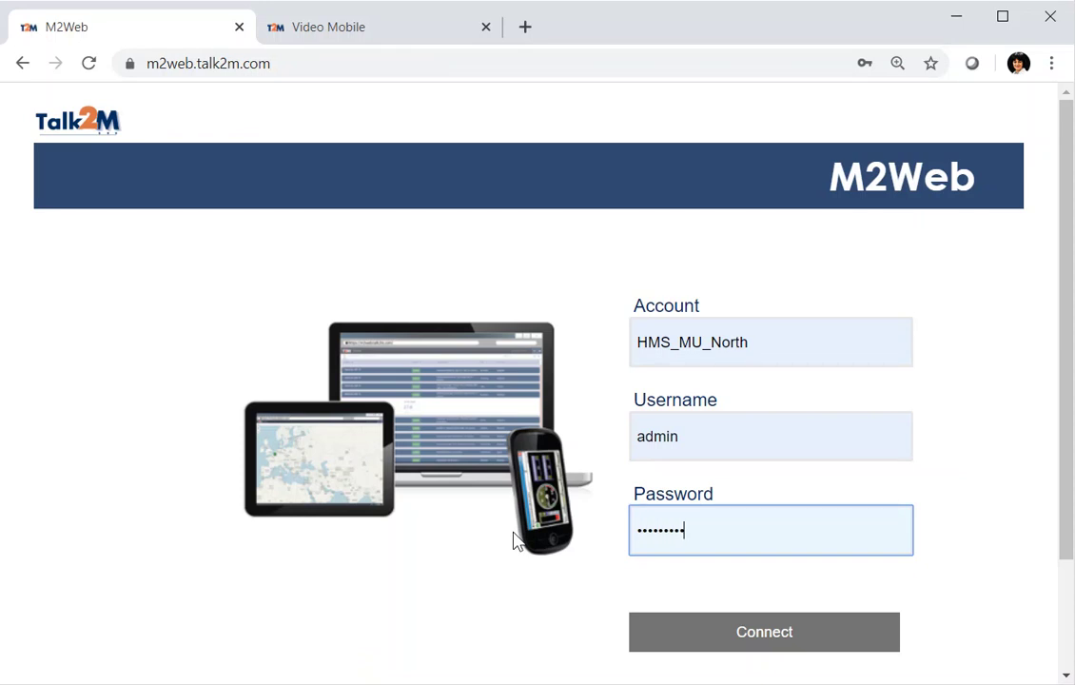
pyautogui.click(671, 623)
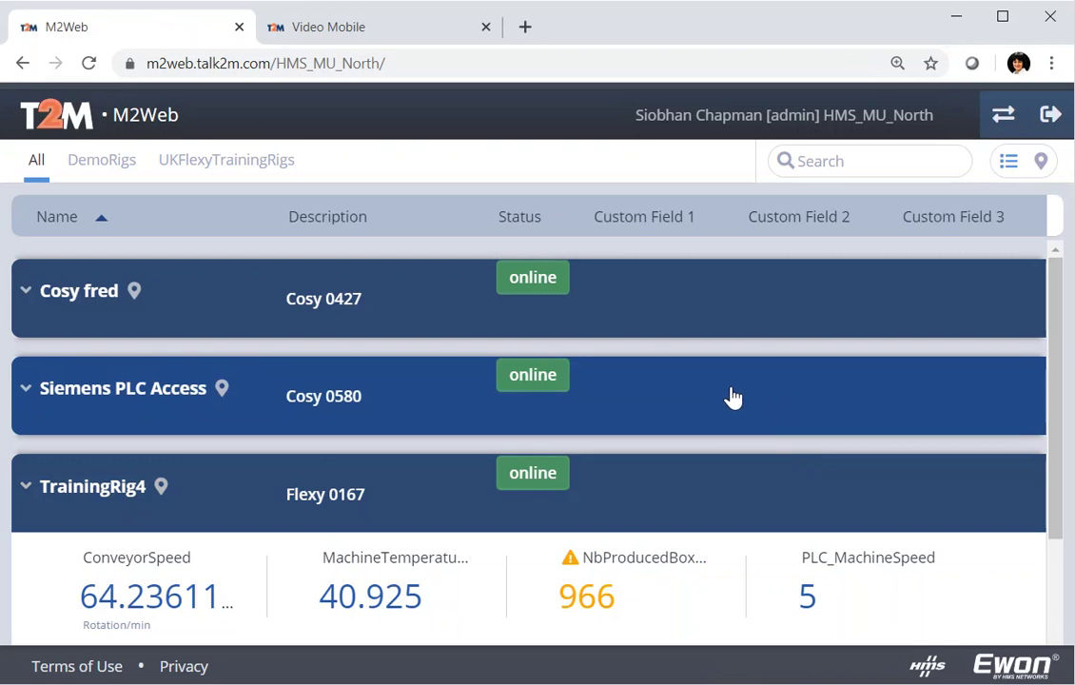
# View the TrainingRig4 camera in No Plug-In mode, returning to the device list and collapsing the TrainingRig4 entry
pyautogui.scroll(-1, 733, 395)
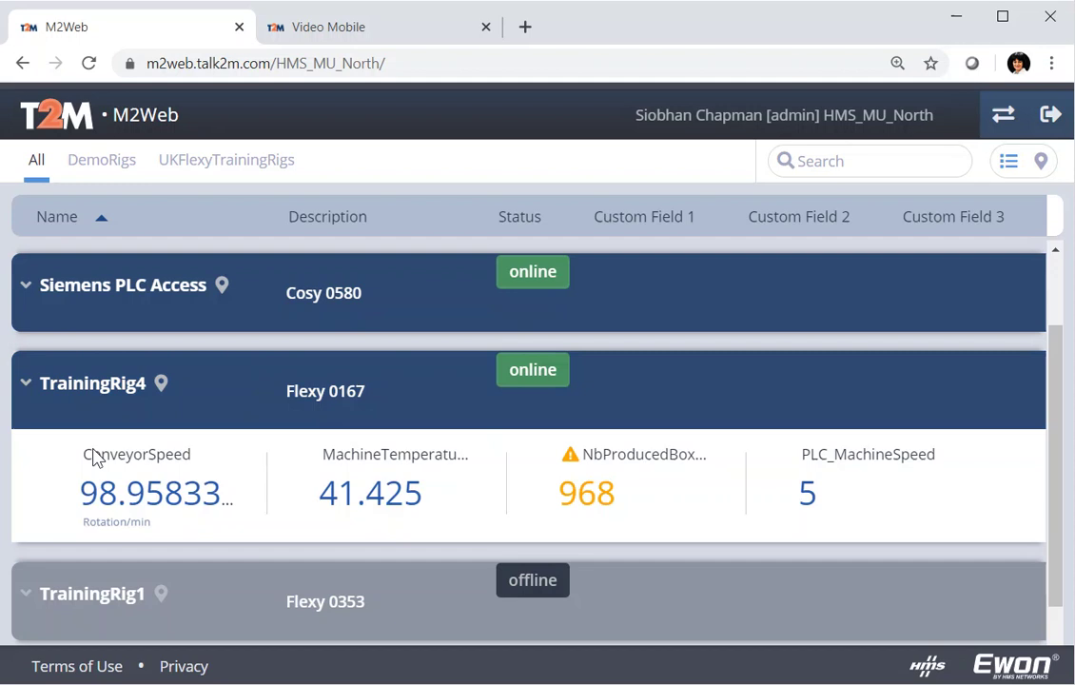
pyautogui.click(25, 386)
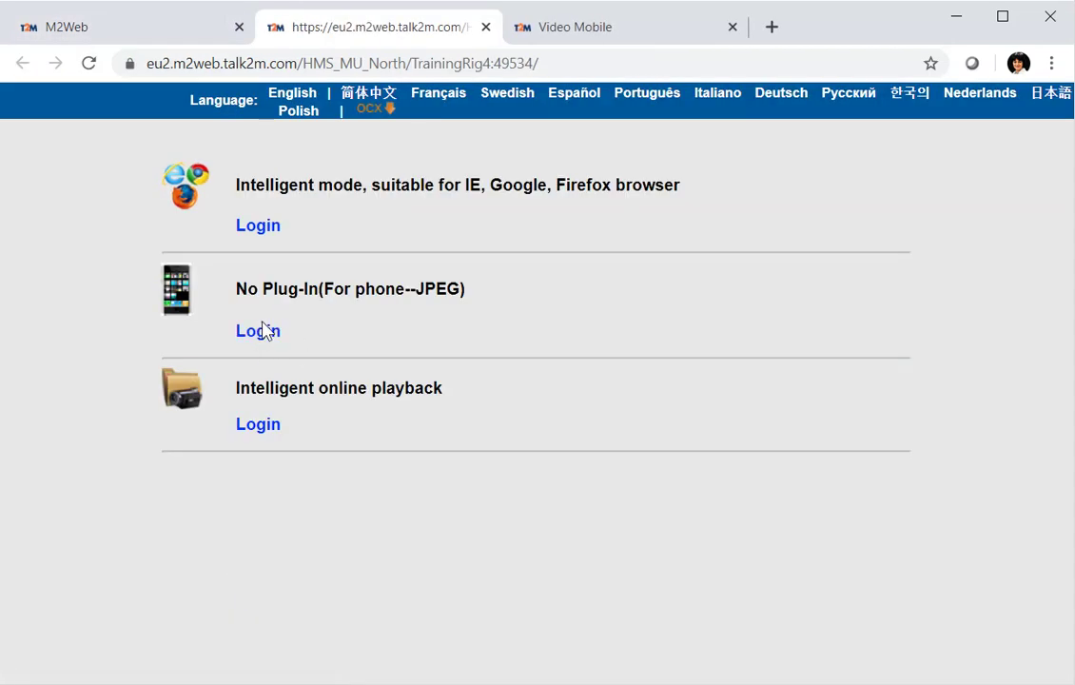
pyautogui.click(263, 331)
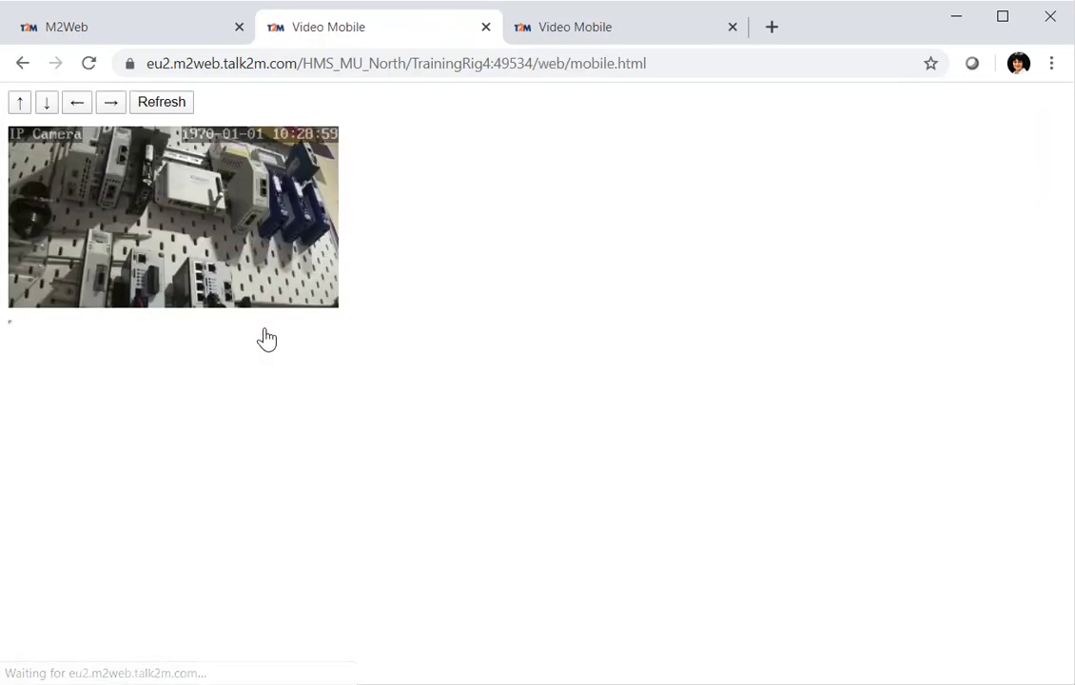
pyautogui.click(107, 30)
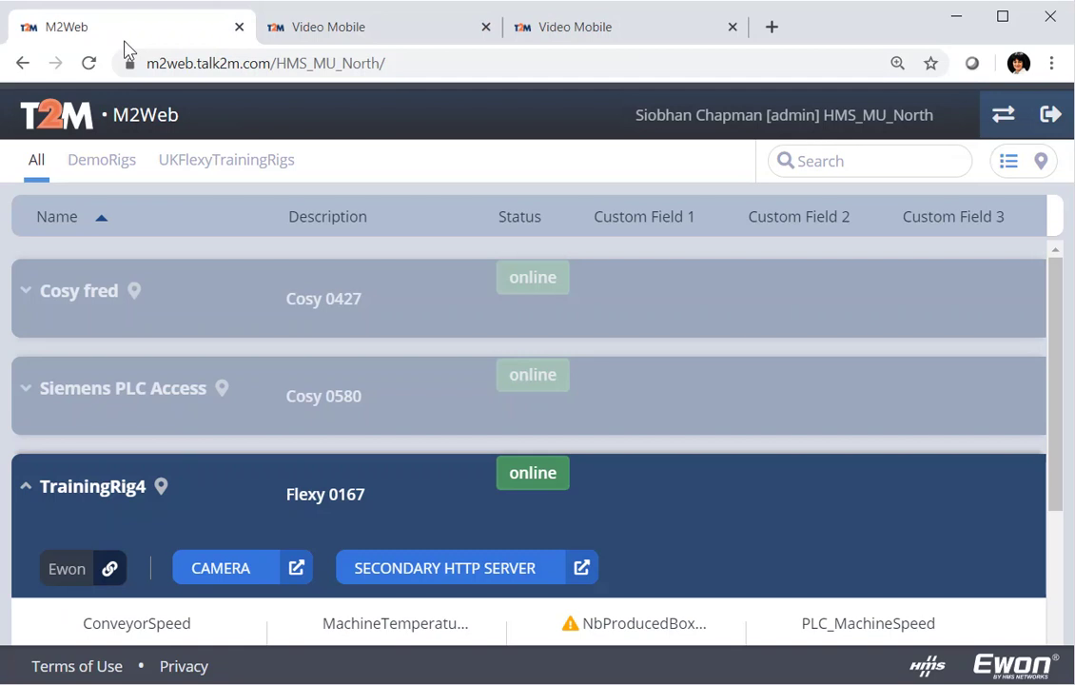
pyautogui.click(27, 487)
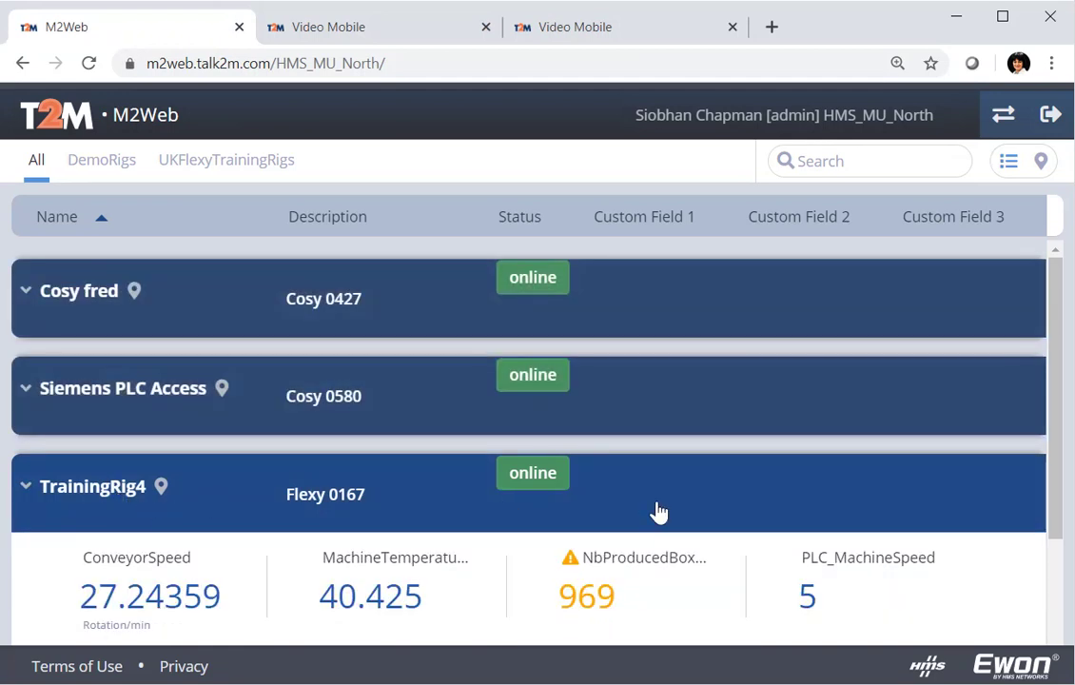
# Examine the devices on the map, expanding the southern England cluster and identifying the orange marker near Birmingham, and return to the list view
pyautogui.scroll(-2, 430, 538)
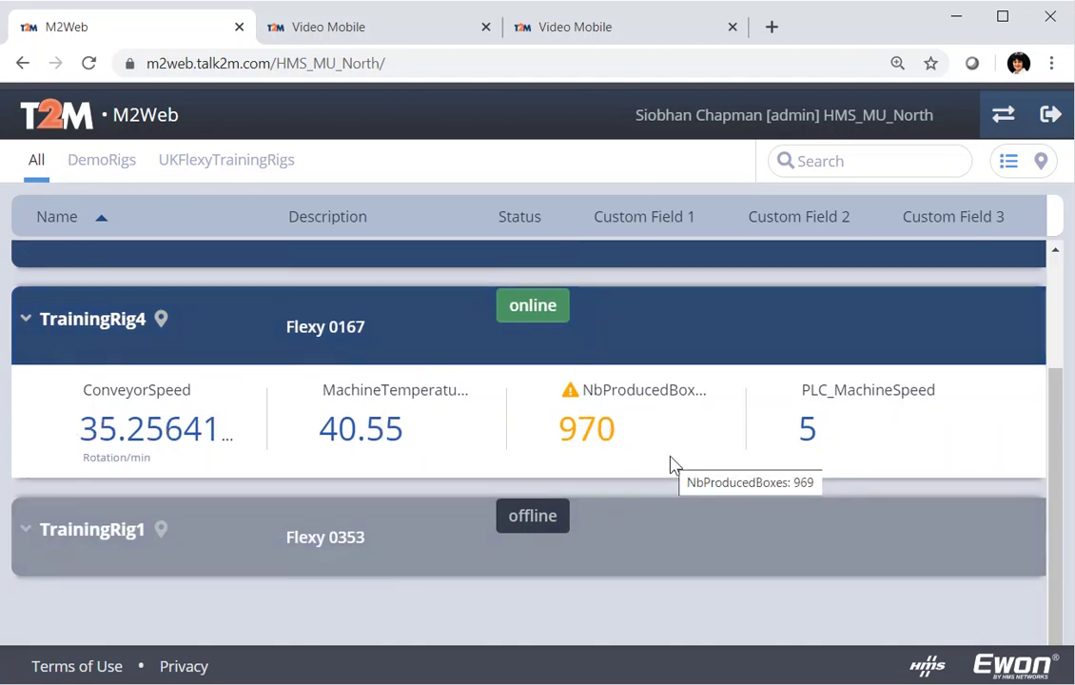
pyautogui.scroll(2, 672, 465)
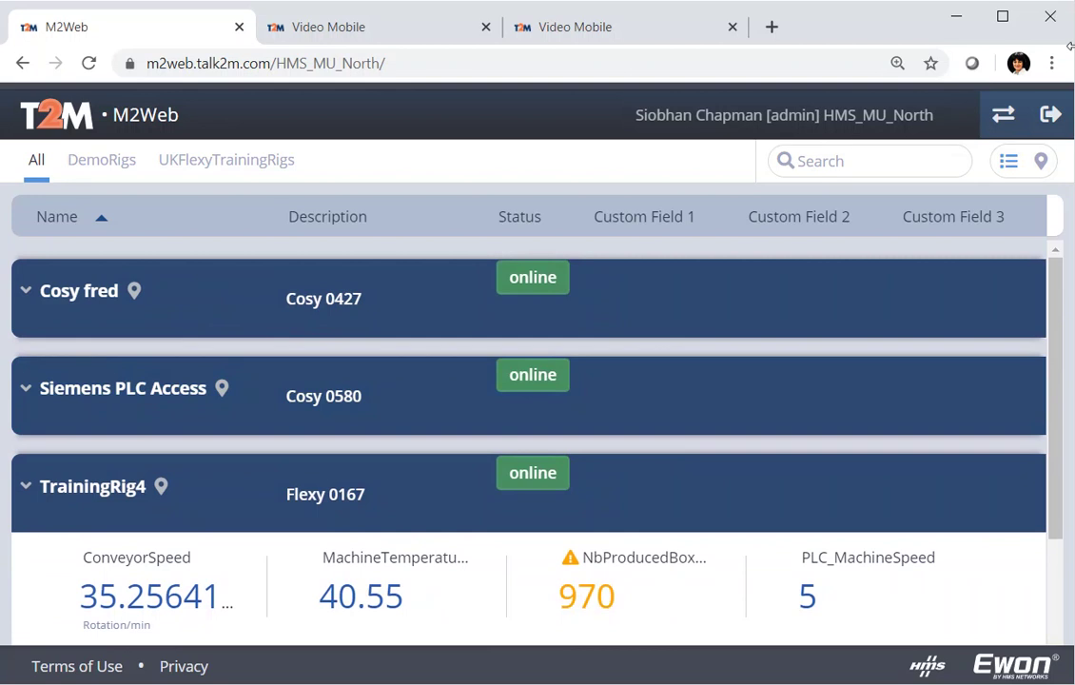
pyautogui.click(1014, 179)
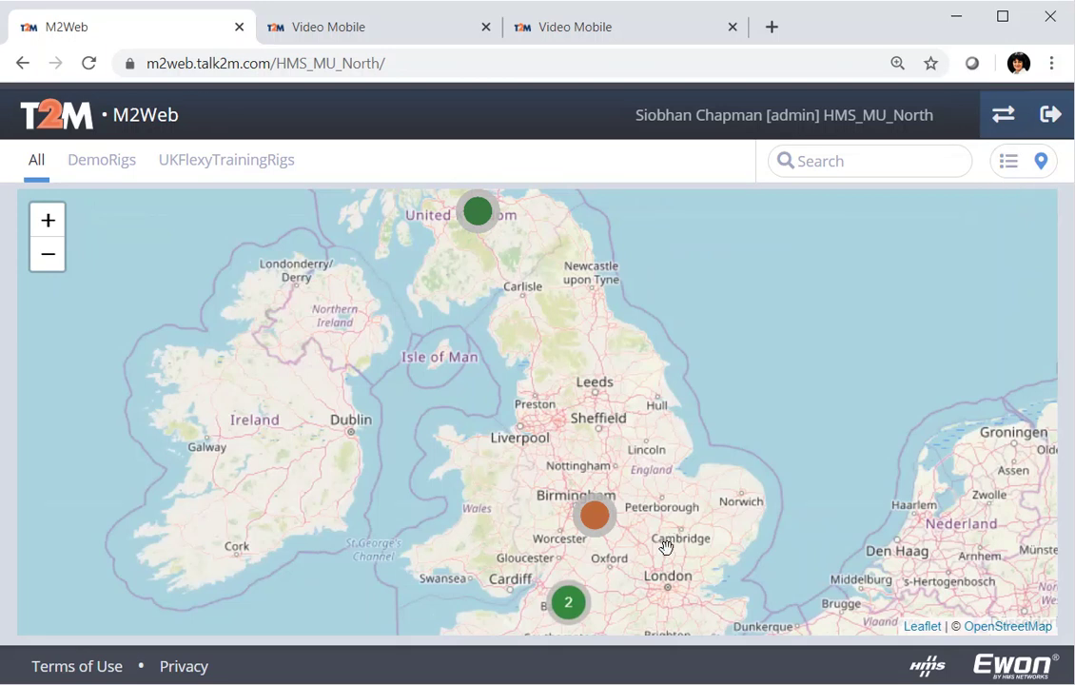
pyautogui.click(568, 605)
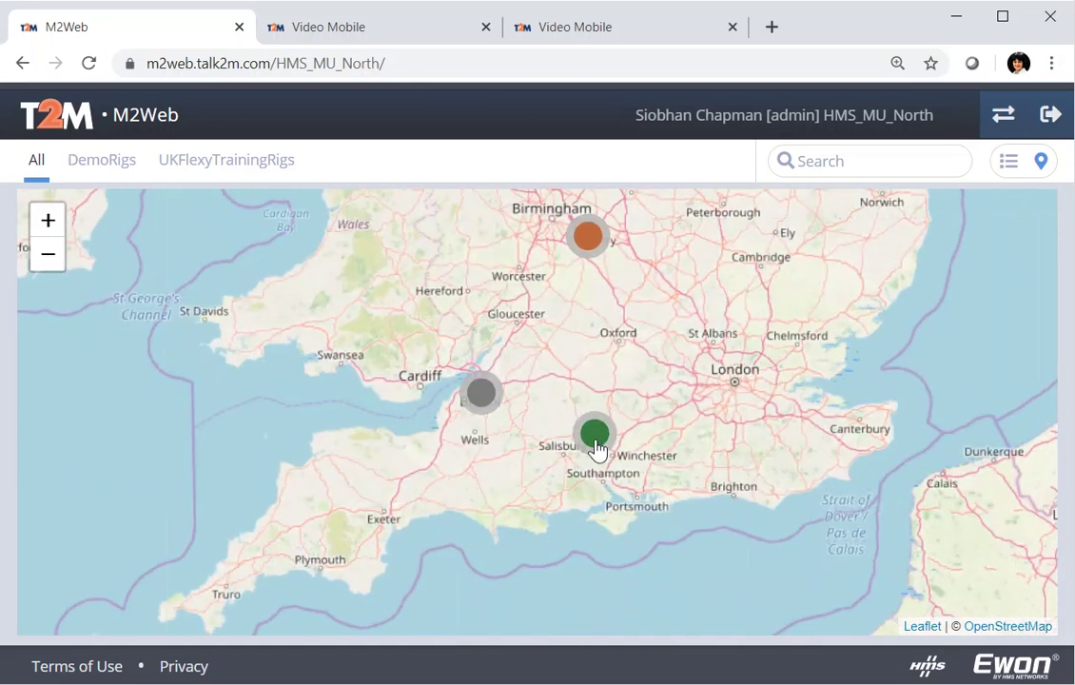
pyautogui.scroll(1, 607, 285)
pyautogui.scroll(-1, 596, 281)
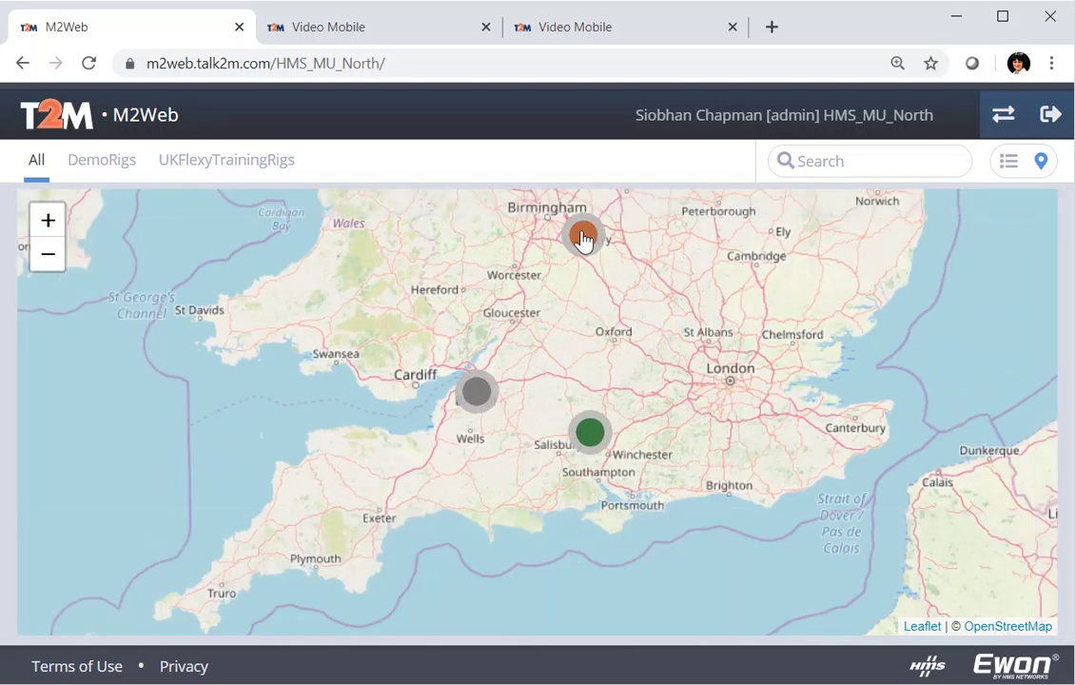
pyautogui.click(583, 238)
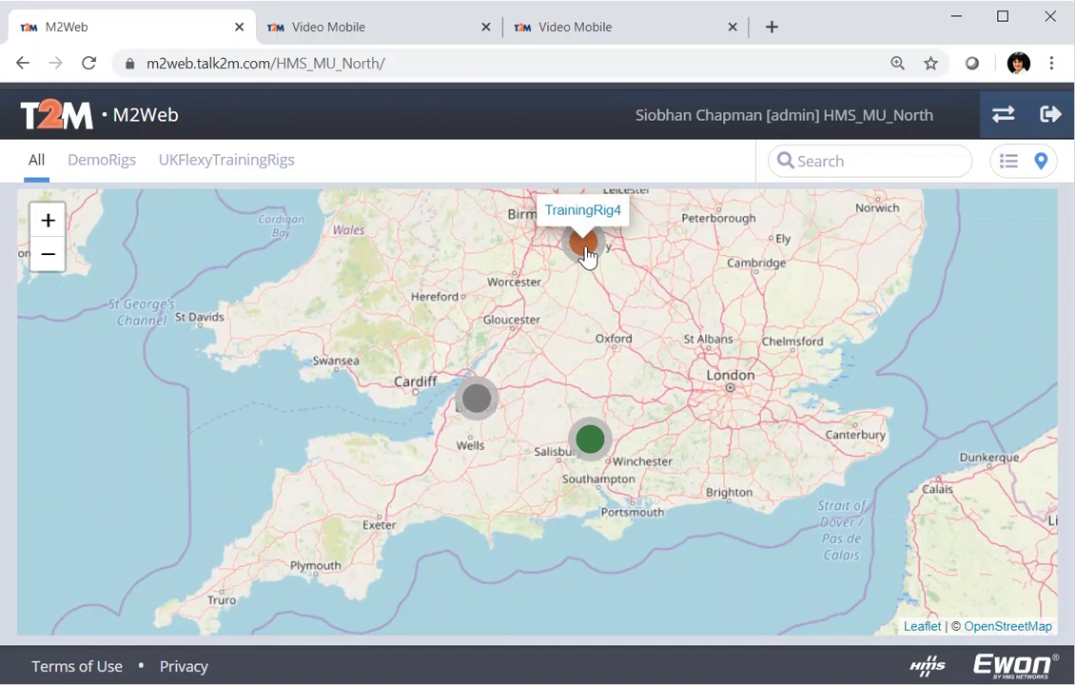
pyautogui.click(1013, 170)
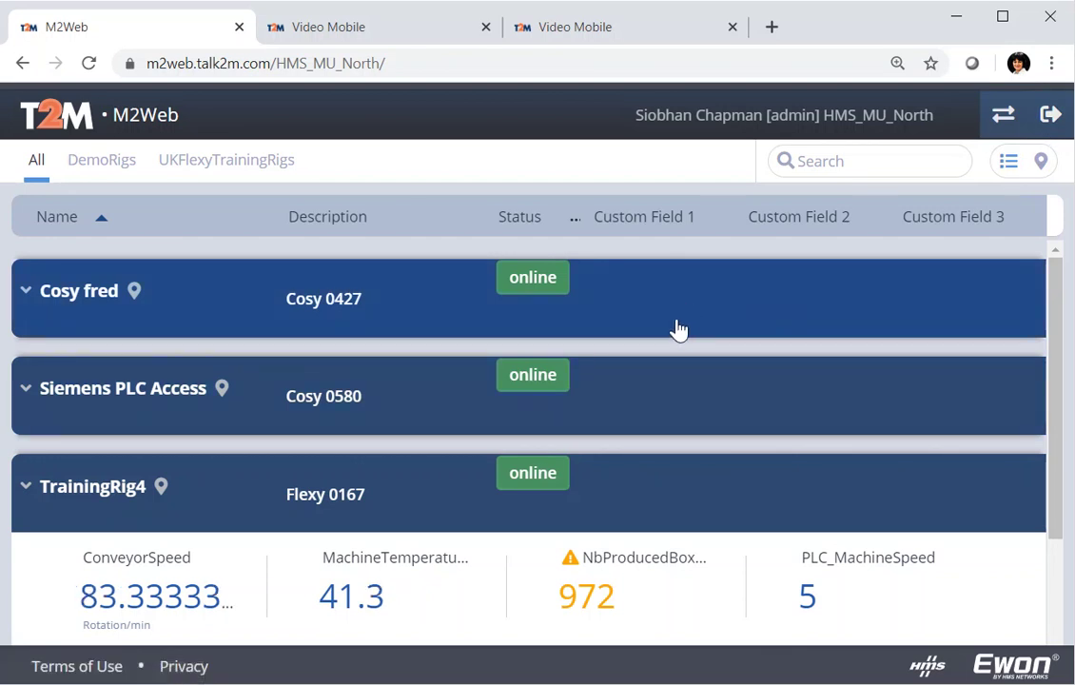
# View the DemoRigs and UKFlexyTrainingRigs device groups, and look through the list of all devices again
pyautogui.click(115, 165)
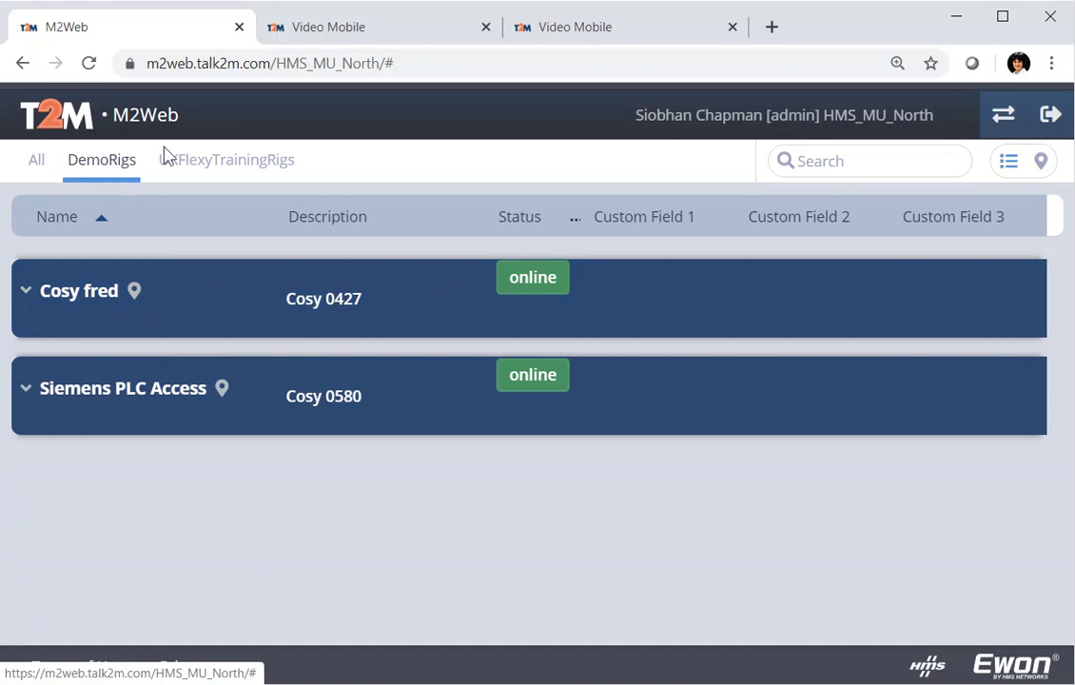
pyautogui.click(260, 168)
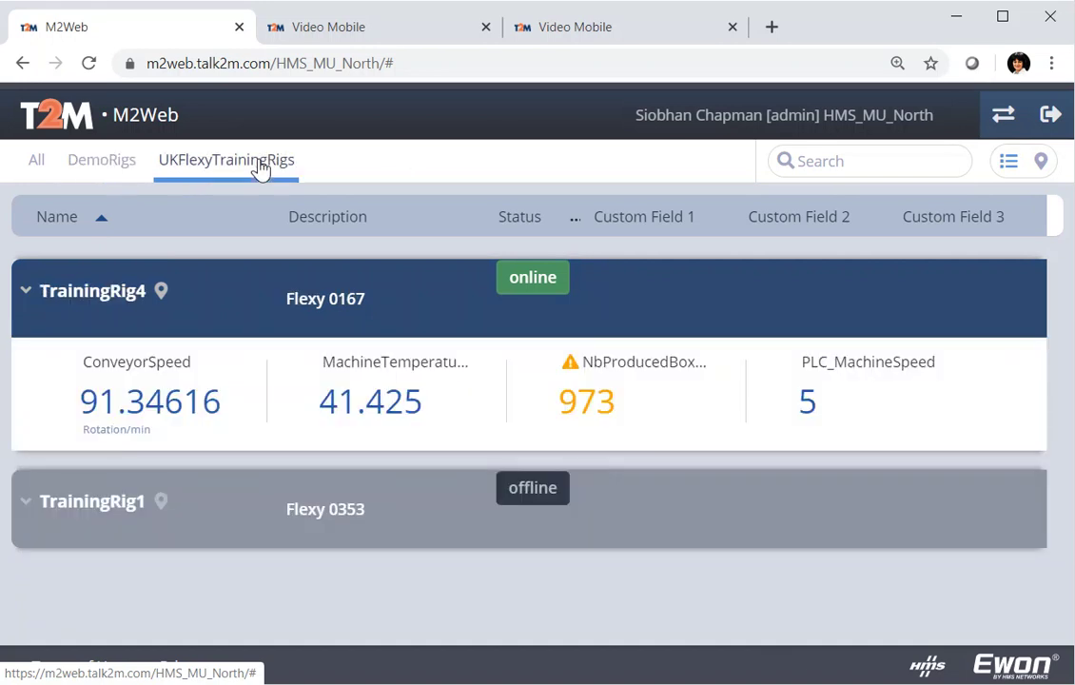
pyautogui.click(36, 162)
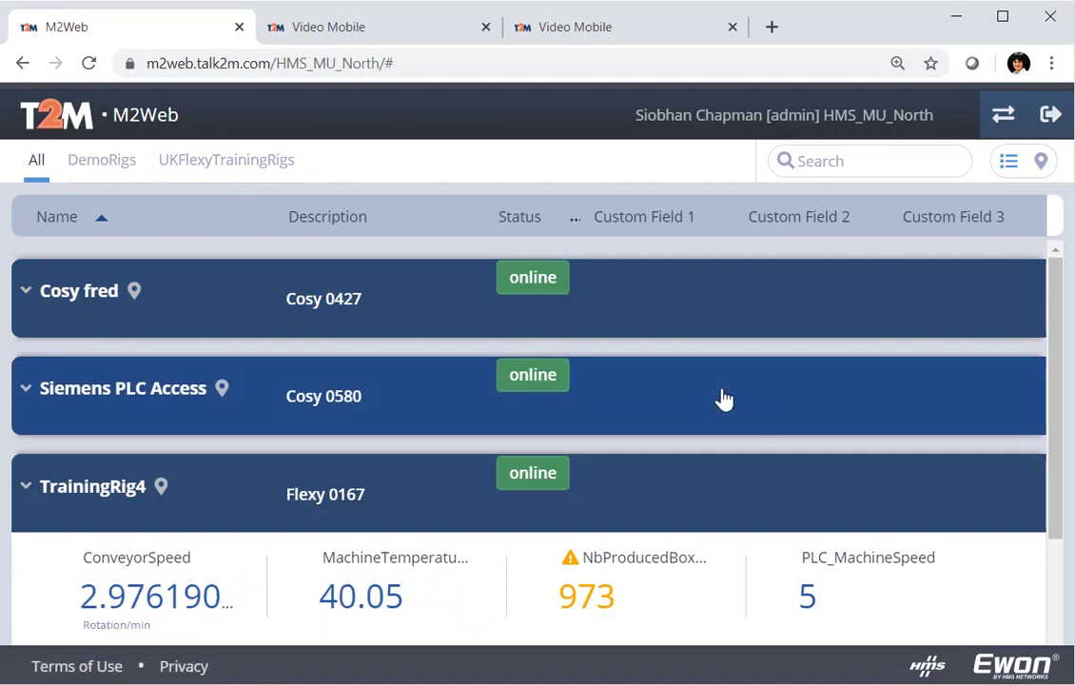
pyautogui.scroll(-2, 708, 427)
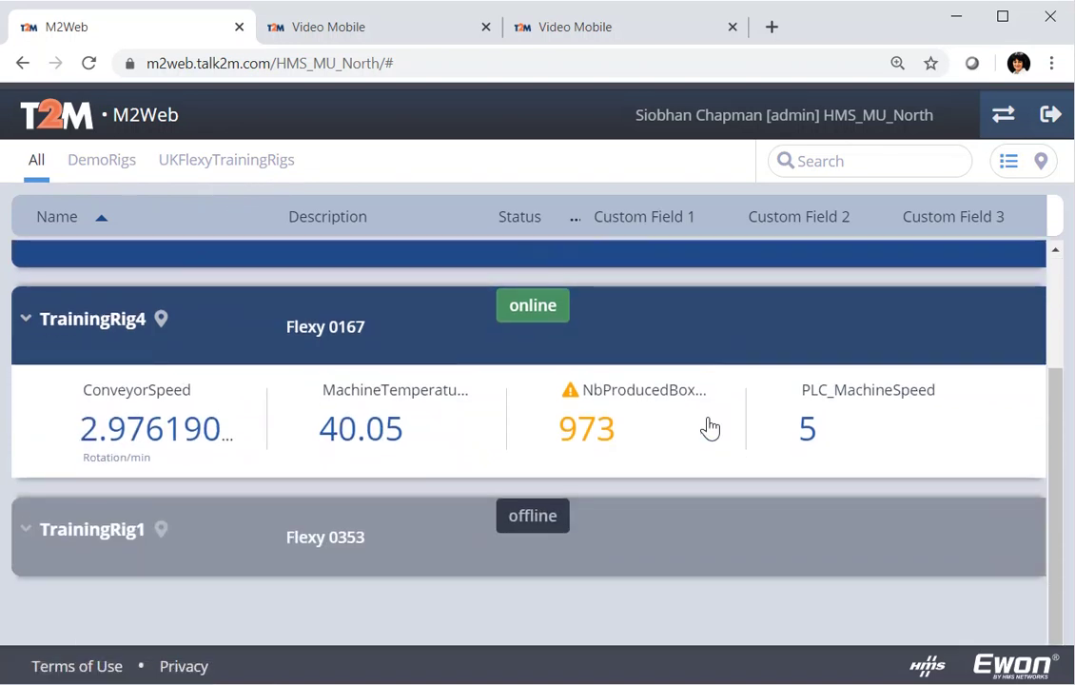
pyautogui.scroll(2, 708, 427)
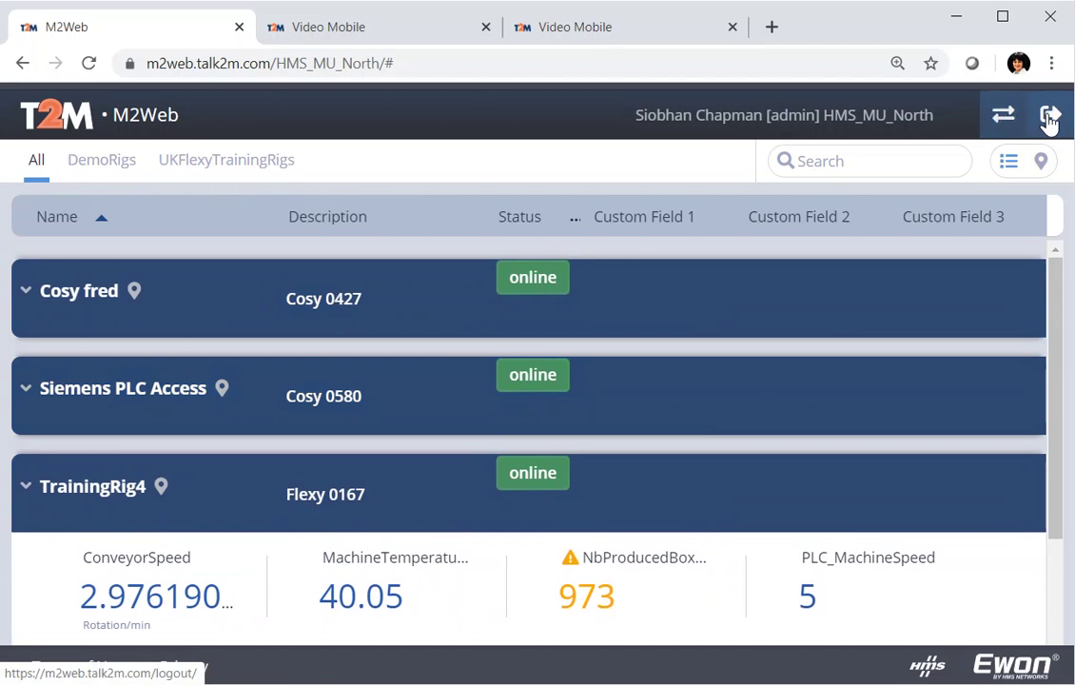